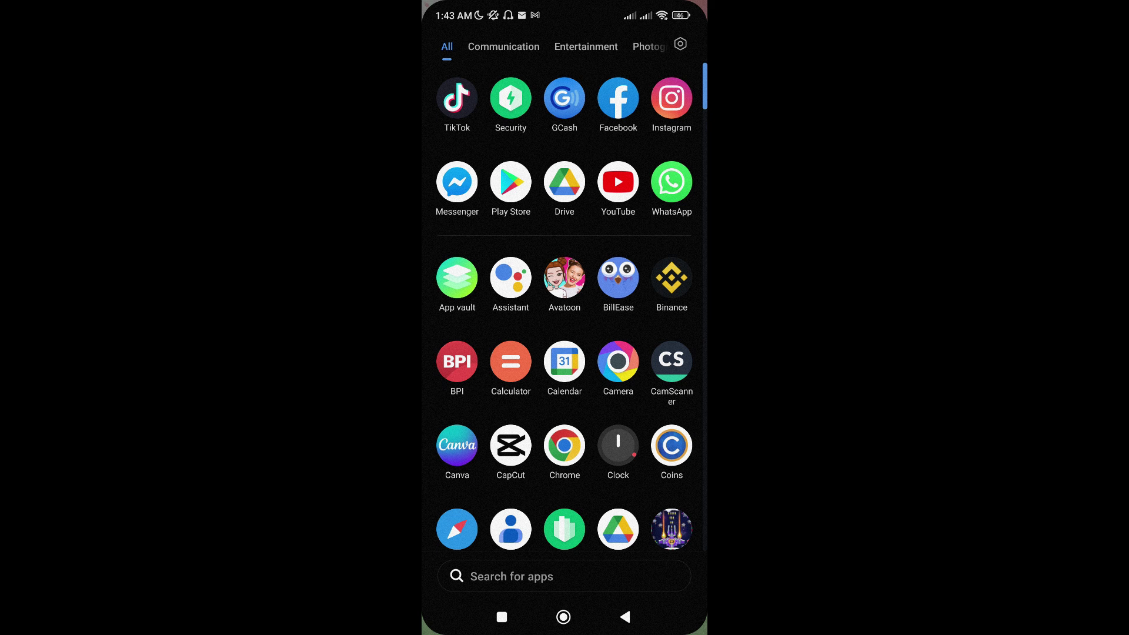
# Launch Binance and go from the Markets home screen to the profile page
pyautogui.click(672, 279)
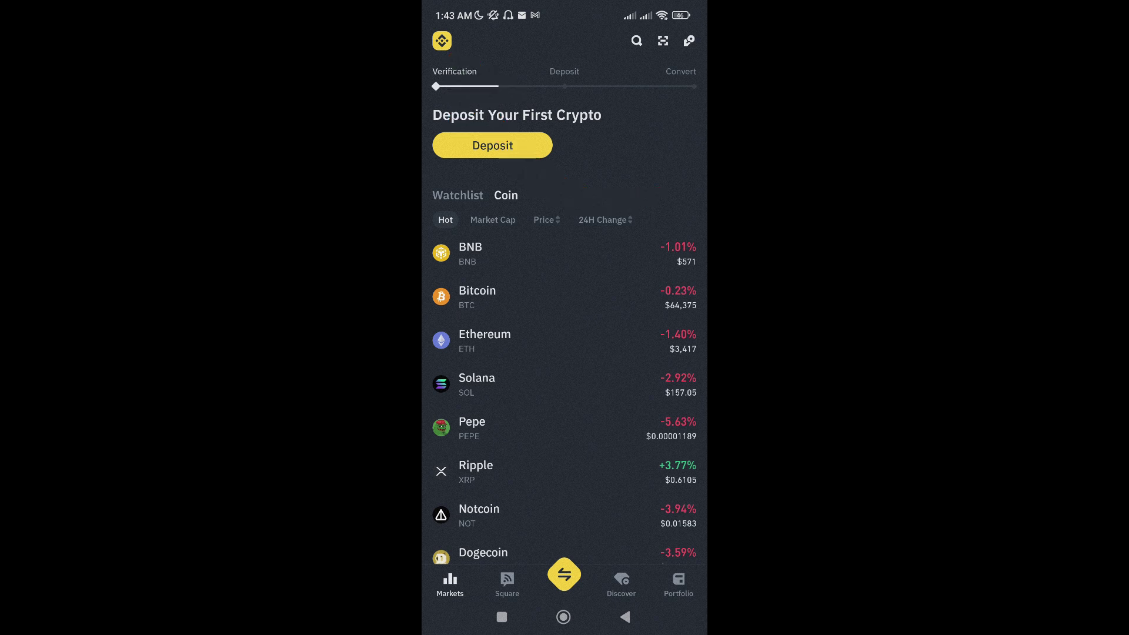
pyautogui.click(441, 41)
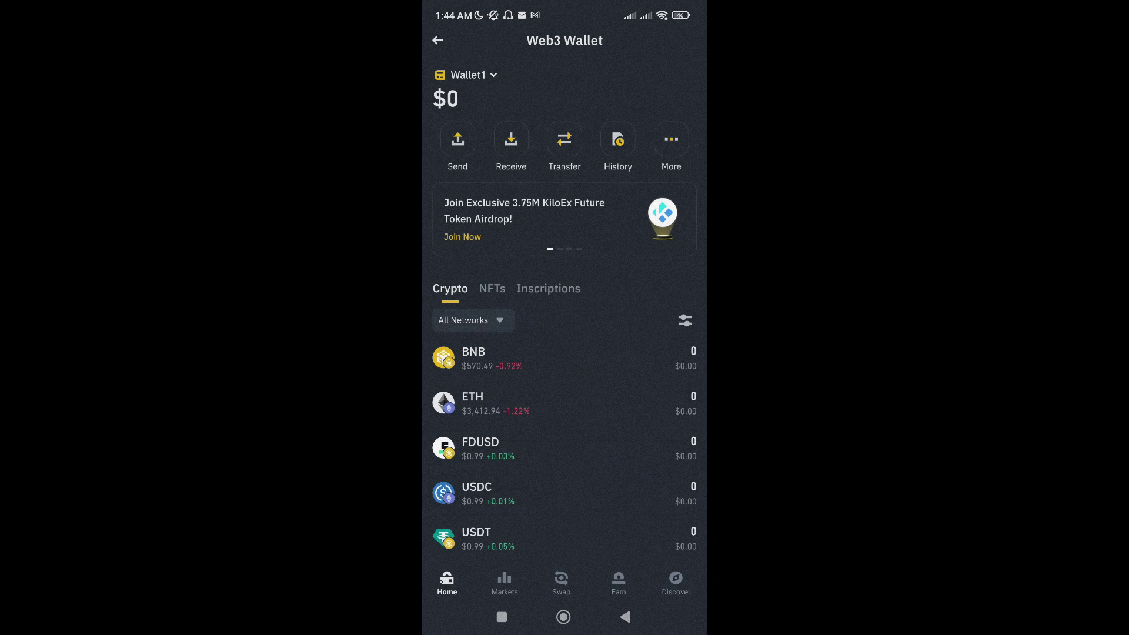
pyautogui.scroll(-2, 565, 354)
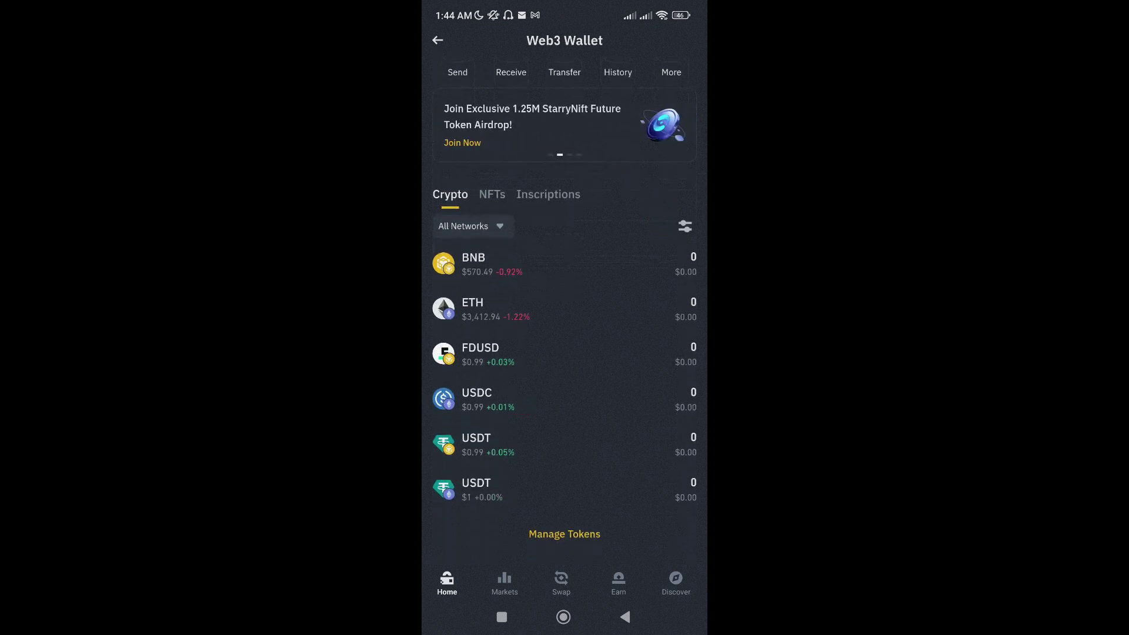
# Open Manage Tokens from the Web3 Wallet's Crypto list
pyautogui.click(564, 534)
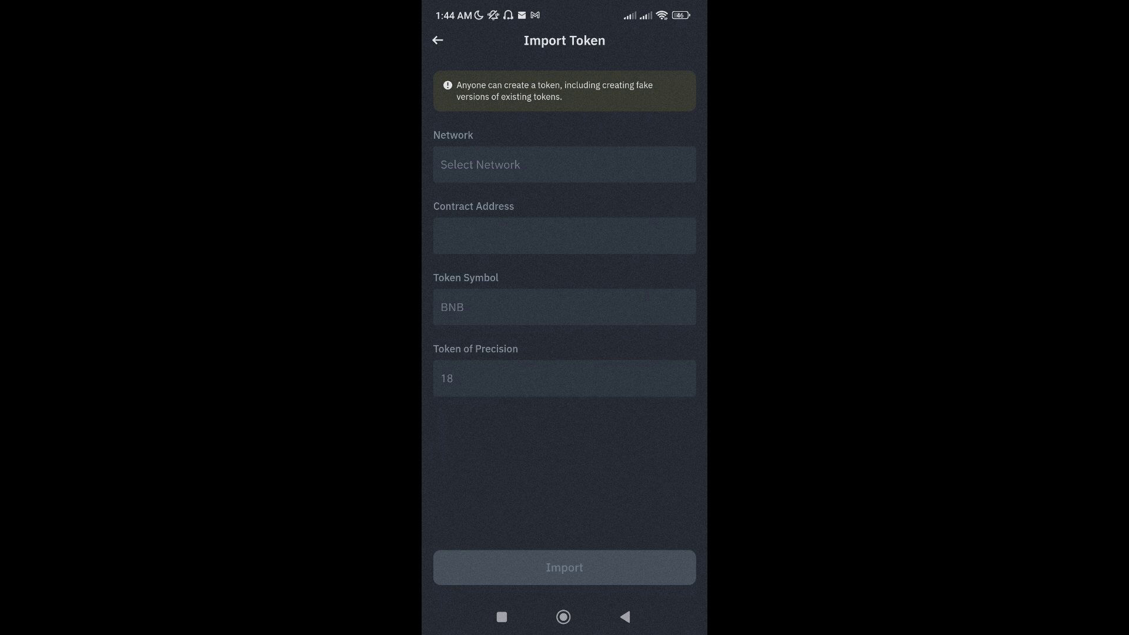
# Set the network to BNB Chain (BEP20) for the ETH token with precision 18
pyautogui.click(565, 164)
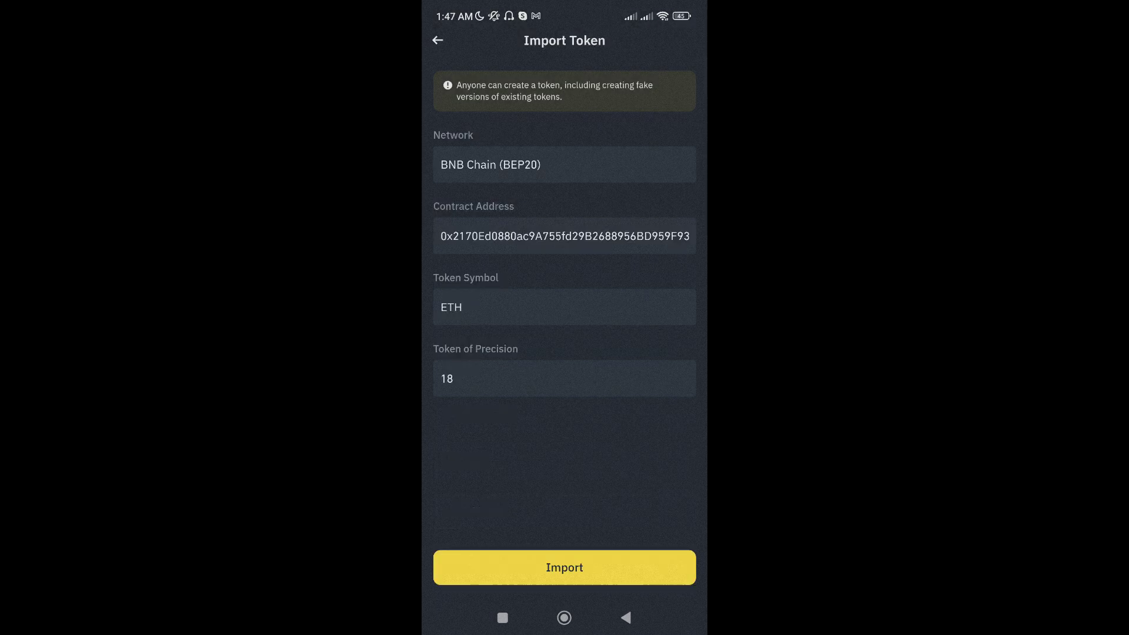